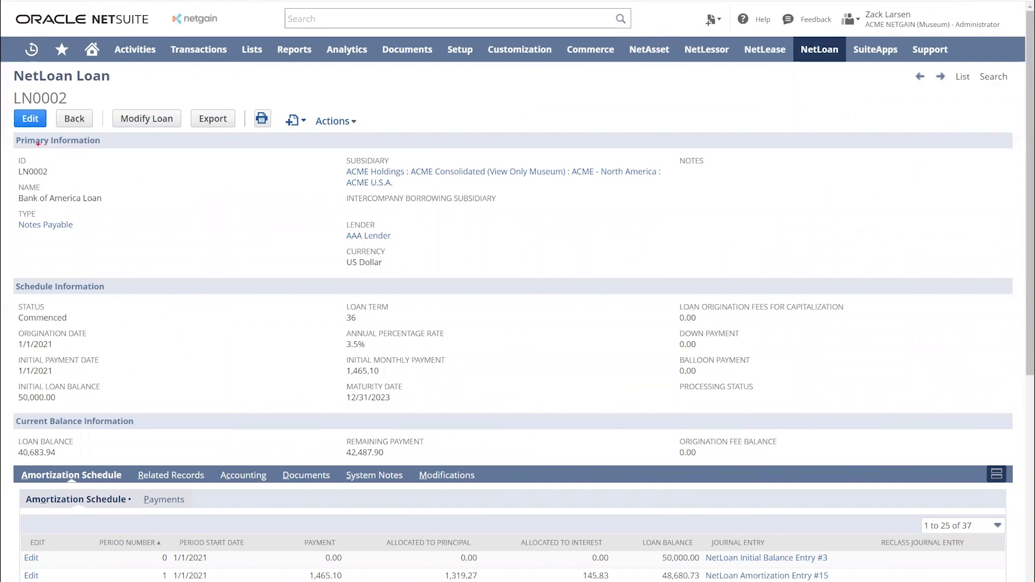
mouse_move(16, 133)
left_mouse_down()
mouse_move(102, 167)
mouse_move(116, 184)
mouse_move(122, 249)
left_mouse_up()
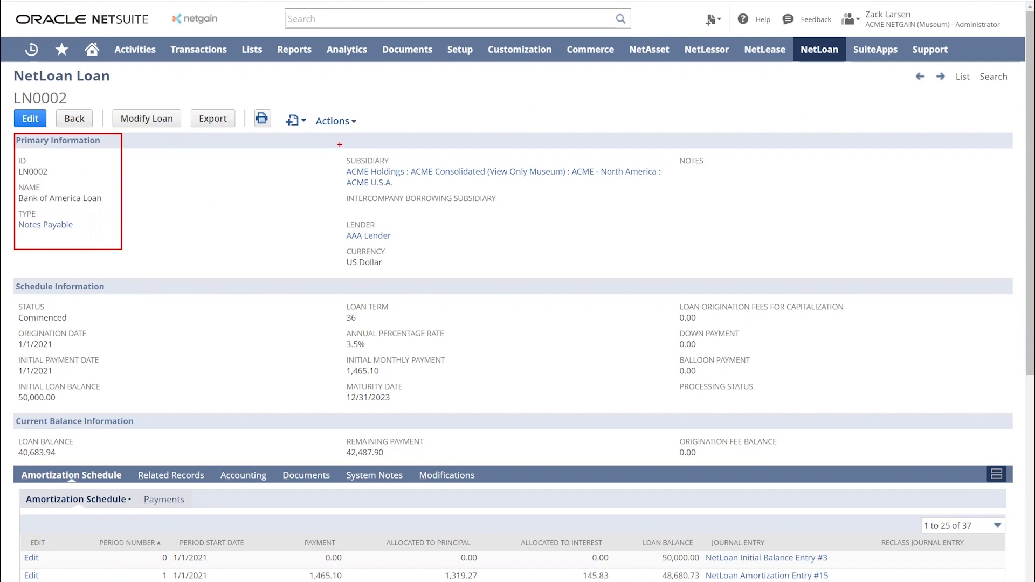
mouse_move(337, 142)
left_mouse_down()
mouse_move(390, 223)
mouse_move(443, 230)
mouse_move(459, 270)
left_mouse_up()
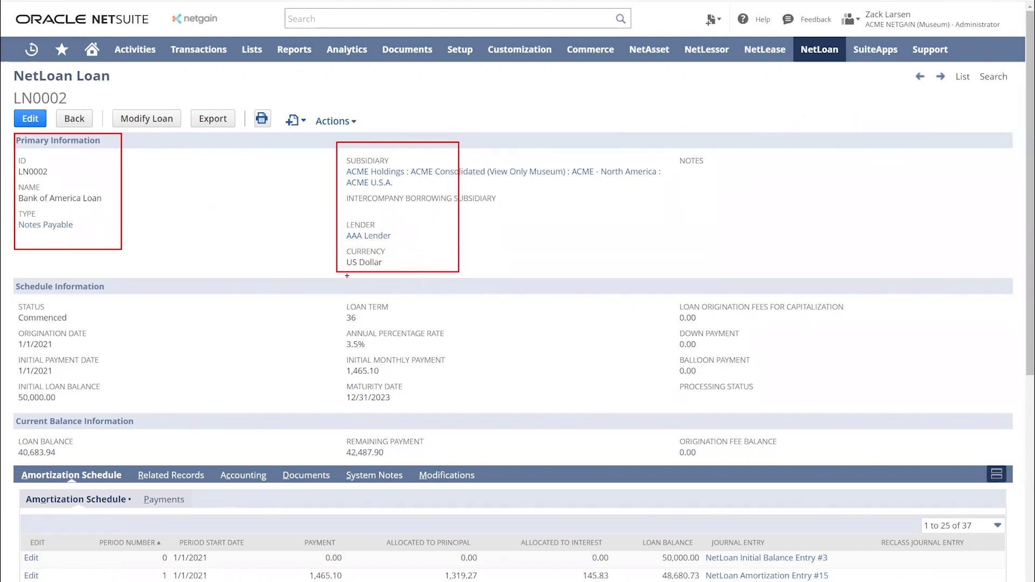
key("Escape")
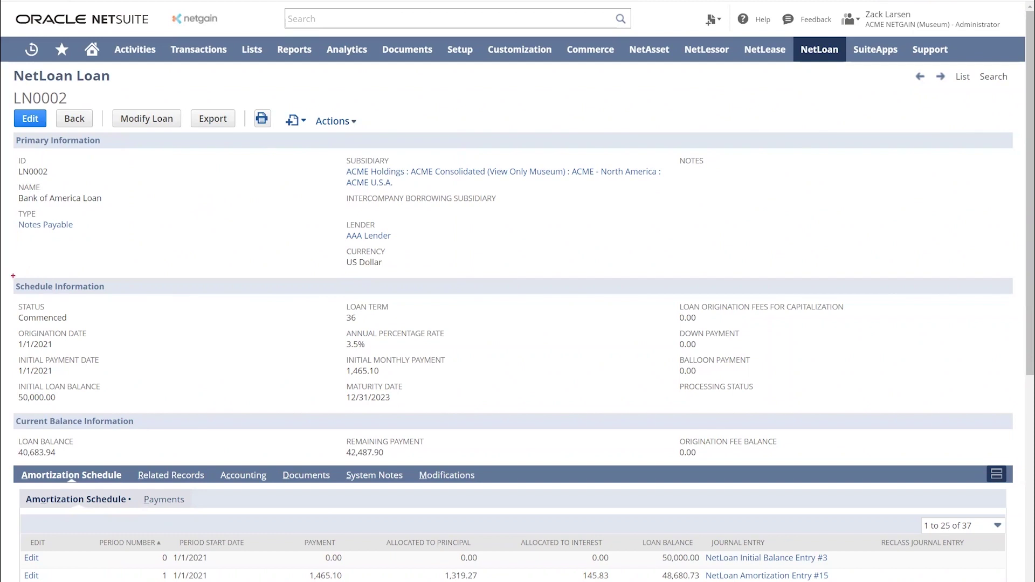
left_click_drag(13, 276, 137, 299)
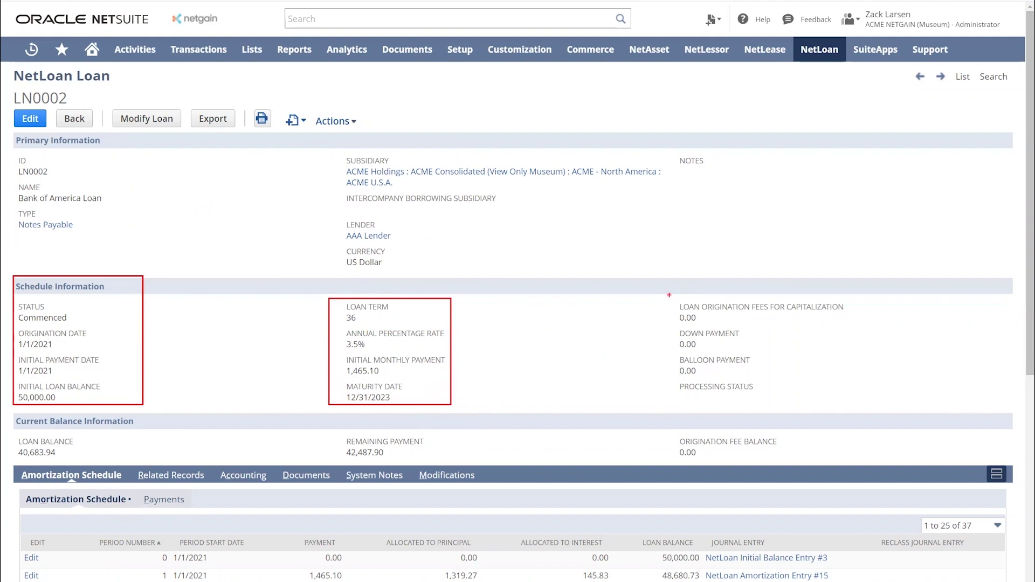
mouse_move(670, 295)
left_mouse_down()
mouse_move(720, 322)
mouse_move(846, 322)
mouse_move(846, 381)
left_mouse_up()
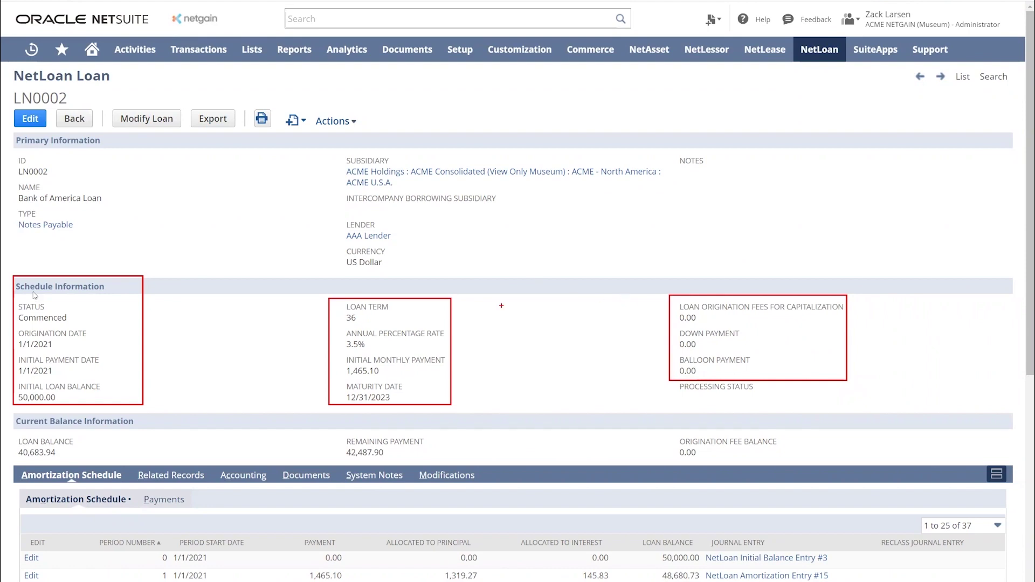
Bring LN0002's 37-period amortization schedule into view and highlight its rows and Journal Entry links
key("Escape")
scroll(30, 291, "down", 5)
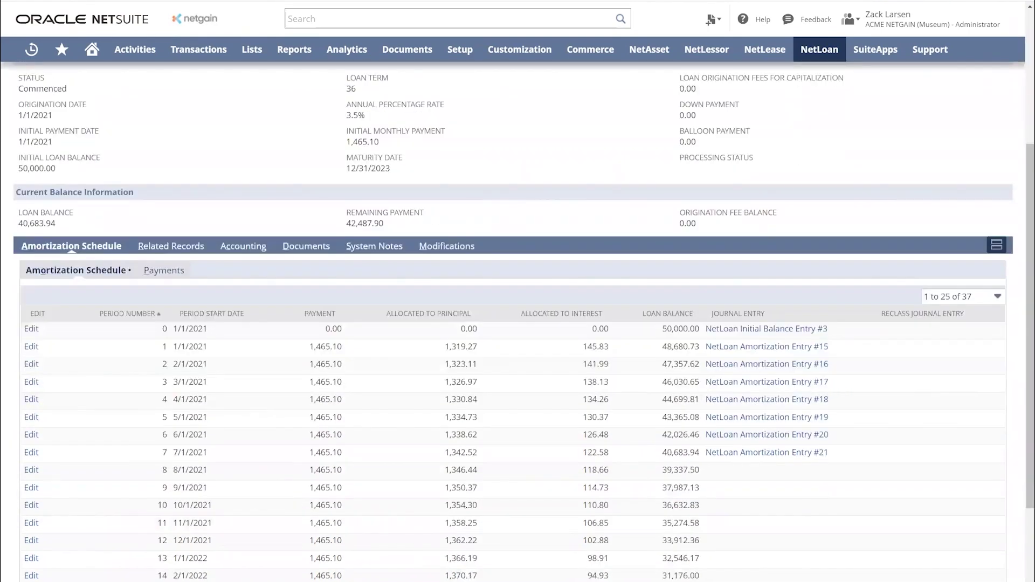
scroll(251, 286, "down", 2)
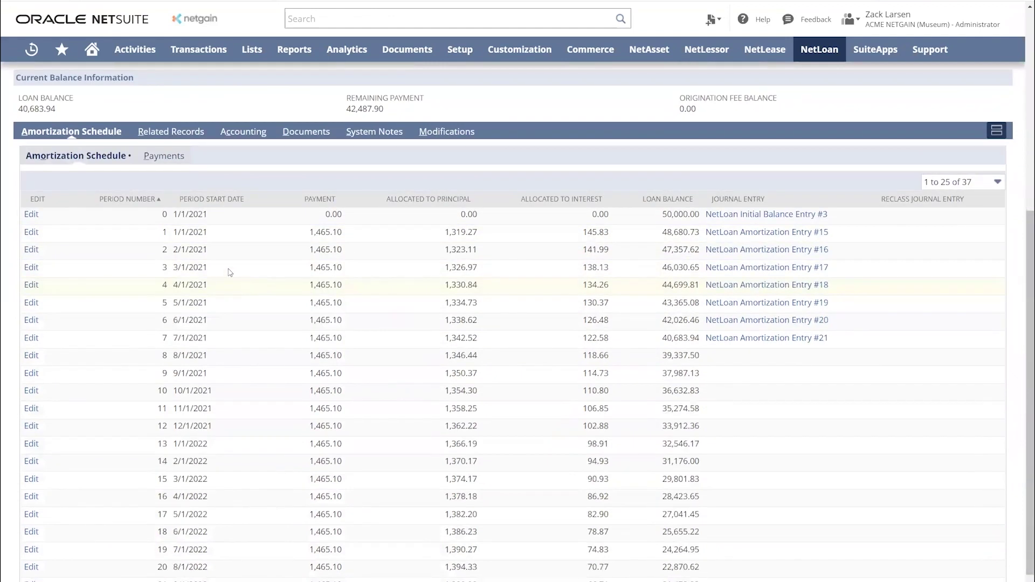
mouse_move(162, 185)
left_mouse_down()
mouse_move(327, 212)
mouse_move(626, 203)
mouse_move(694, 212)
mouse_move(763, 534)
mouse_move(820, 554)
left_mouse_up()
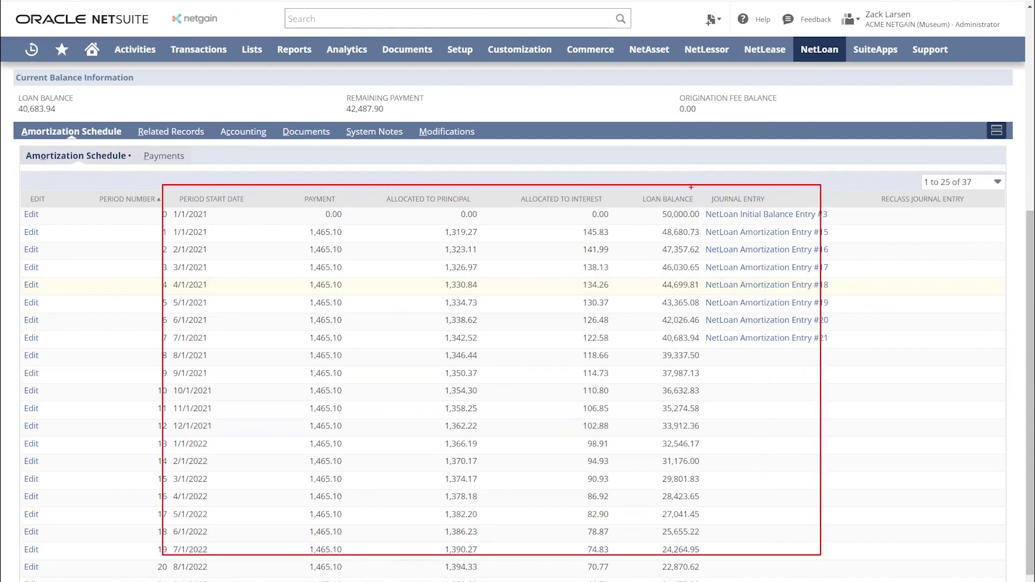
mouse_move(702, 204)
left_mouse_down()
mouse_move(802, 291)
mouse_move(834, 346)
left_mouse_up()
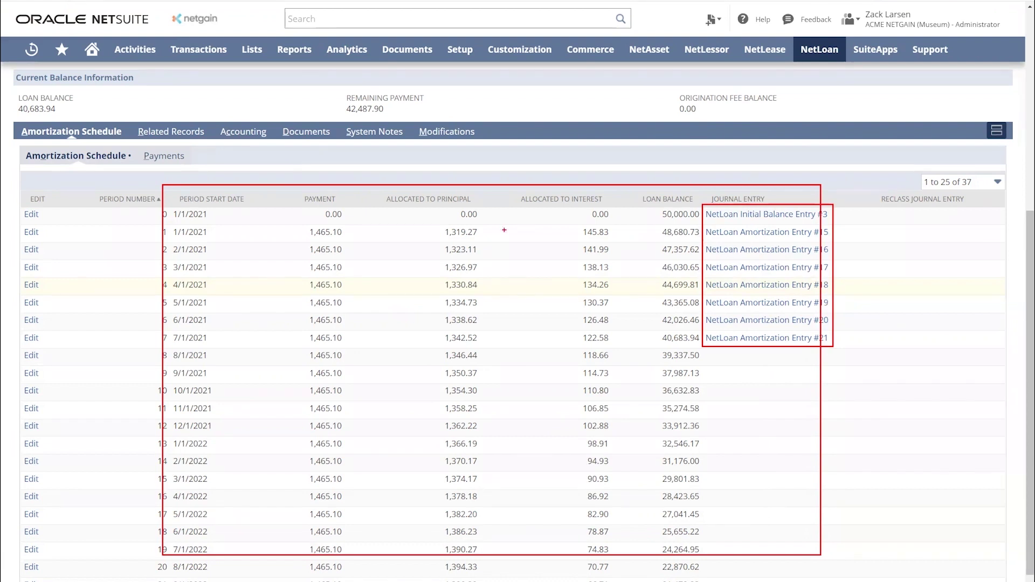
mouse_move(305, 223)
left_mouse_down()
mouse_move(490, 240)
mouse_move(784, 240)
left_mouse_up()
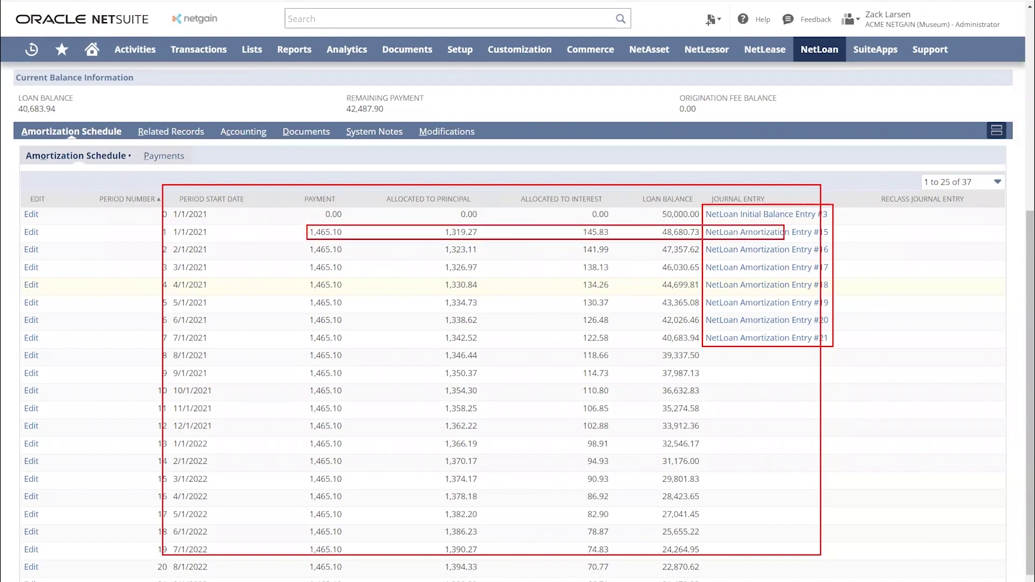
Review Amortization Entry #15's lines: 1,319.27 principal and 145.83 interest debited
key("Escape")
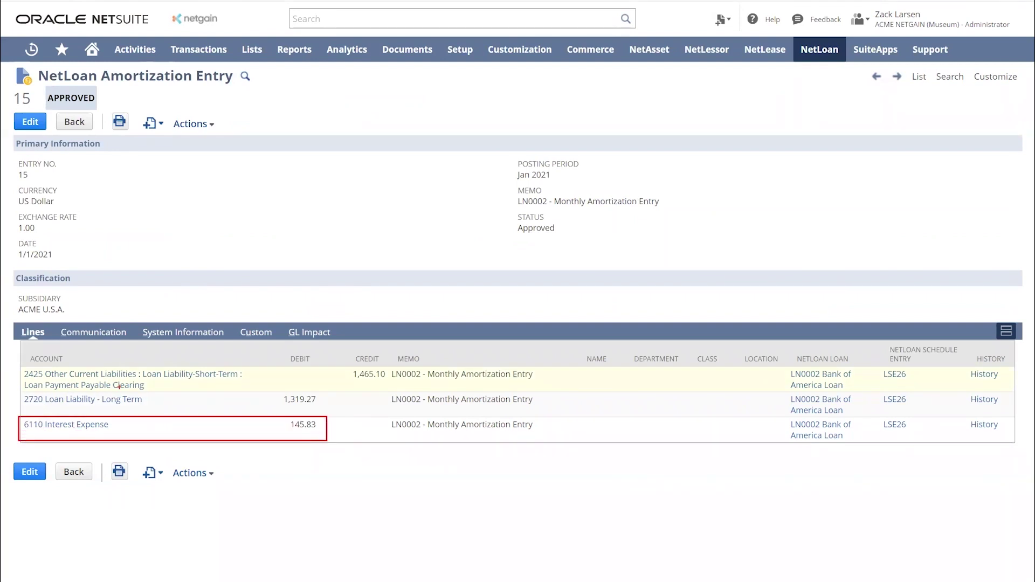
left_click_drag(22, 392, 243, 402)
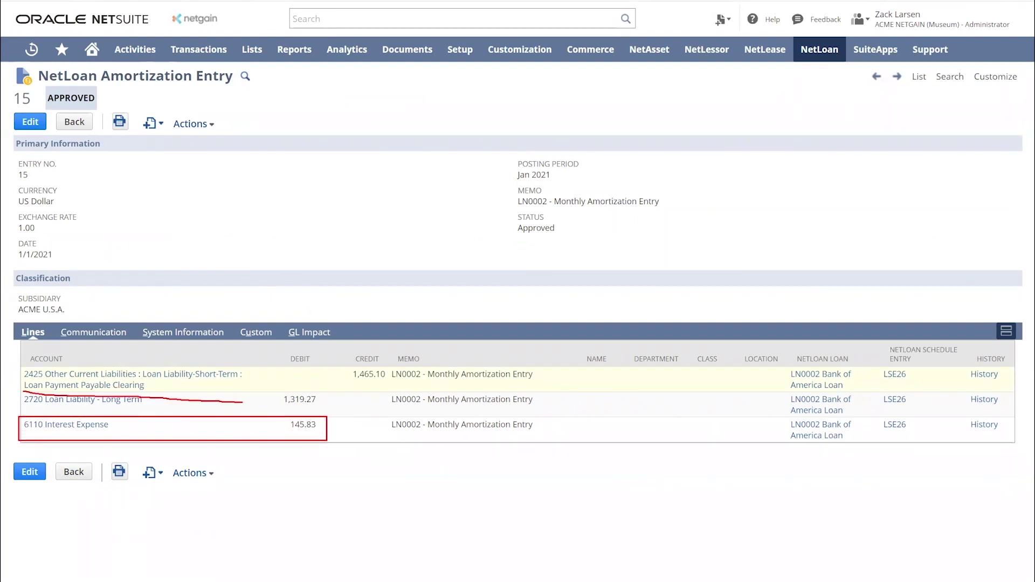
key("Escape")
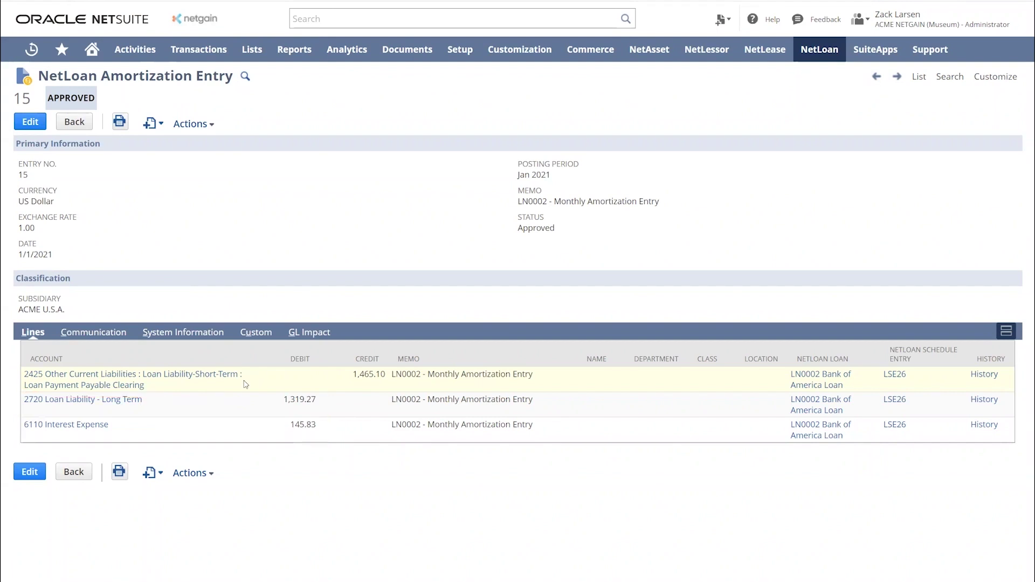
left_click_drag(22, 388, 349, 409)
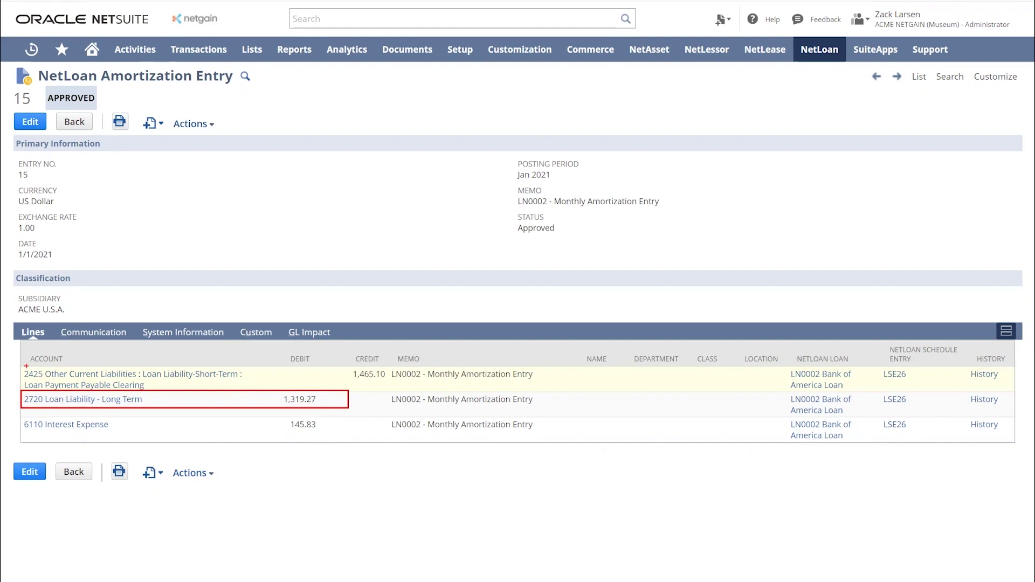
mouse_move(24, 366)
left_mouse_down()
mouse_move(147, 390)
mouse_move(391, 389)
left_mouse_up()
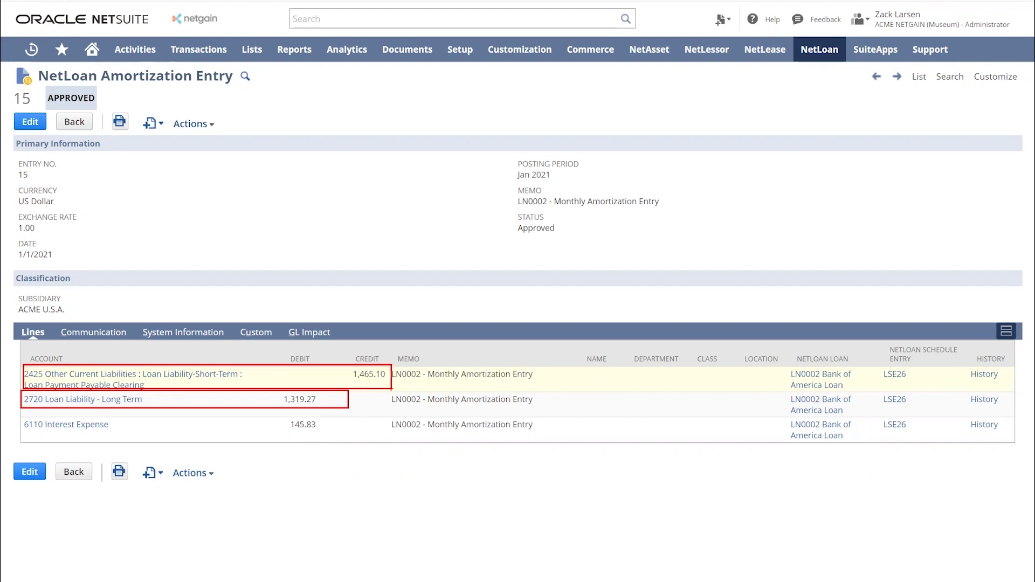
key("Escape")
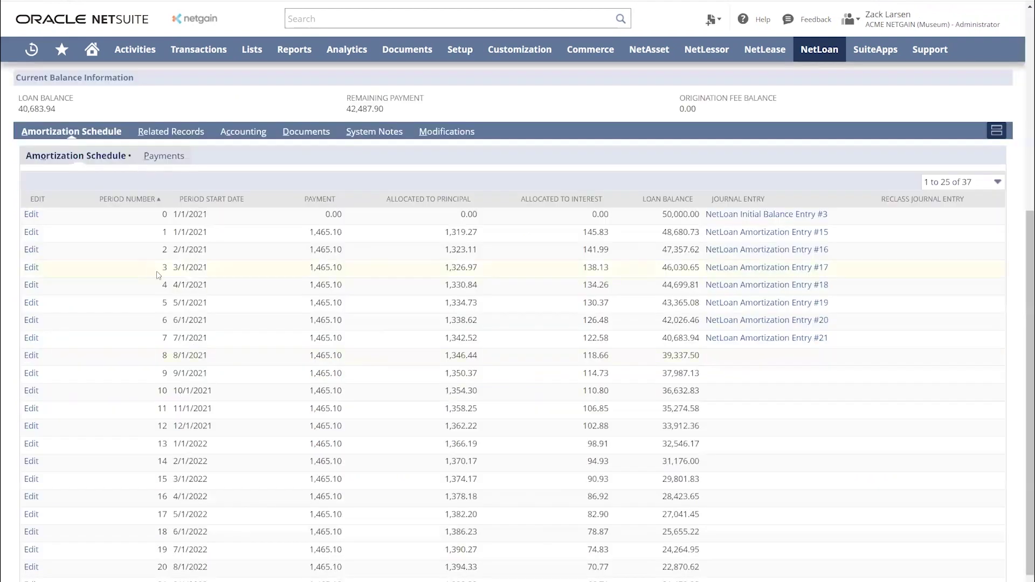
List LN0002's Loan Bills & Payments under Related Records, each monthly bill of 1,465.10
scroll(151, 292, "up", 4)
scroll(150, 390, "up", 2)
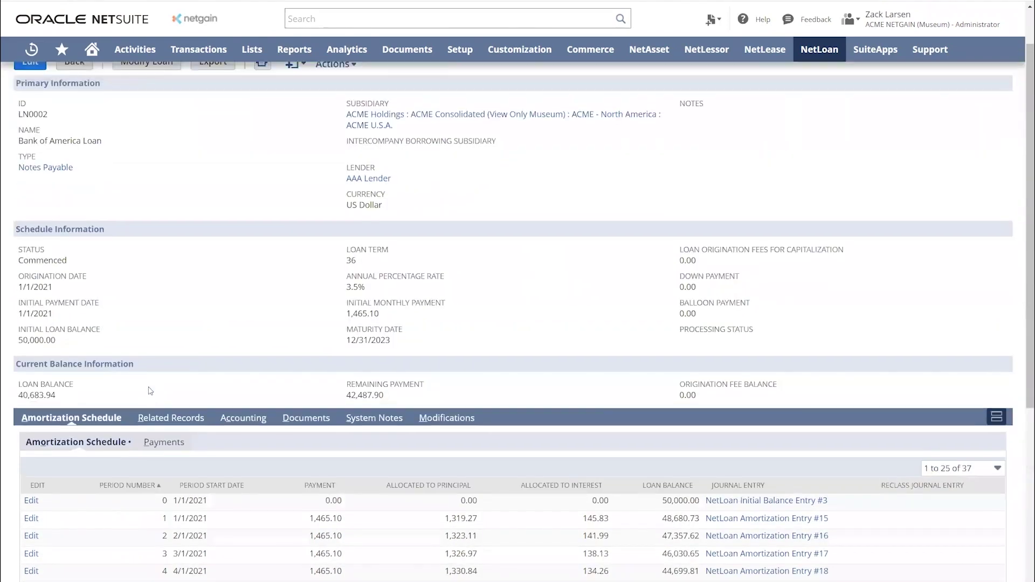
left_click_drag(128, 400, 209, 433)
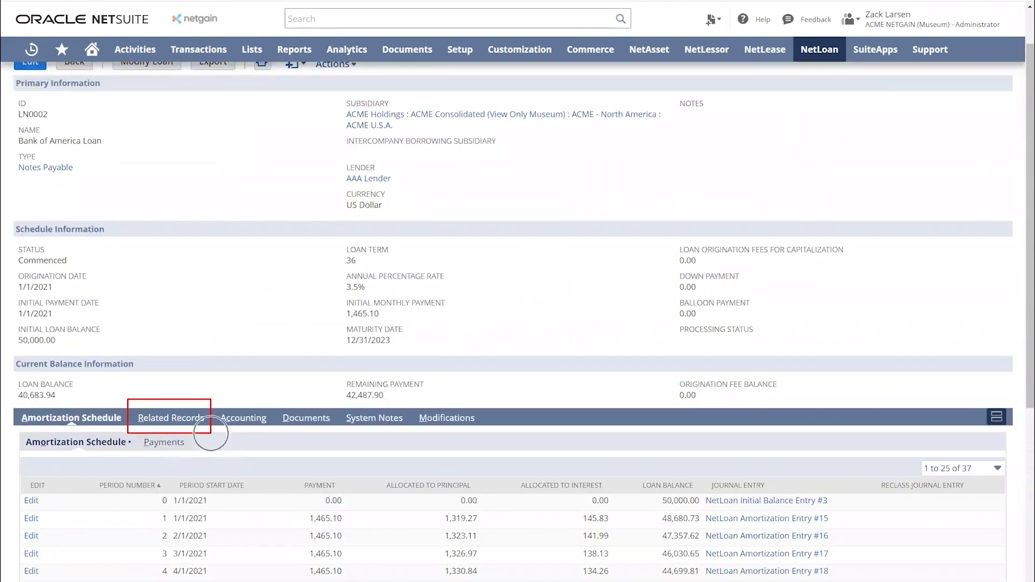
key("Escape")
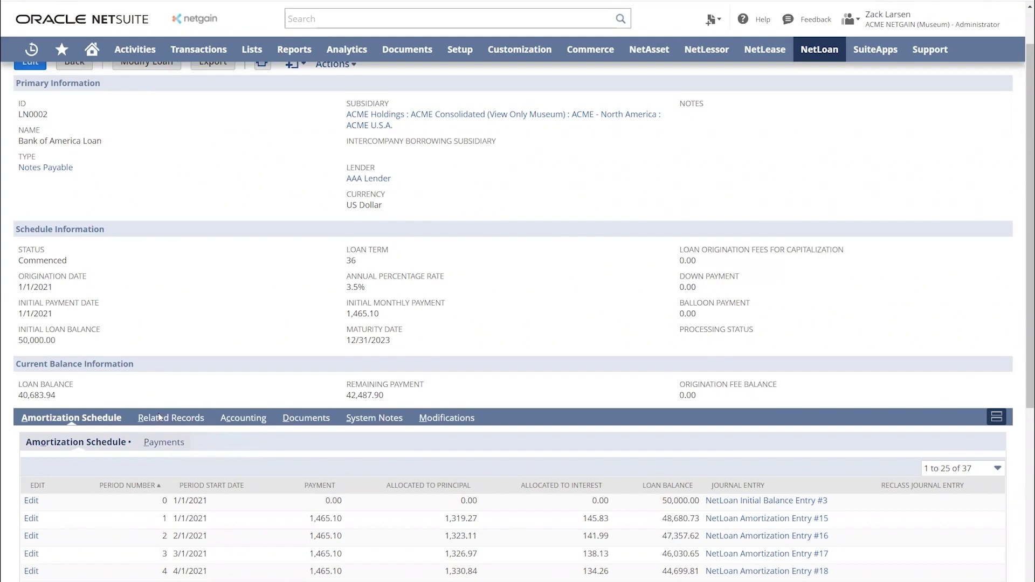
left_click(159, 419)
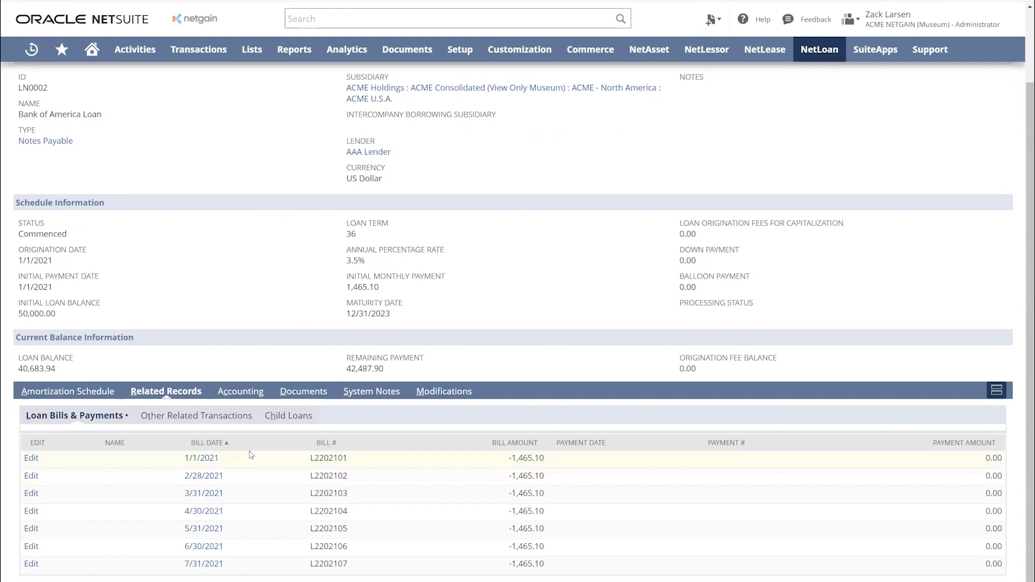
scroll(249, 434, "up", 2)
Highlight LN0002's Administration department, Class-A, Denver Headquarters location and variable-rate index and checkbox fields
left_click(251, 477)
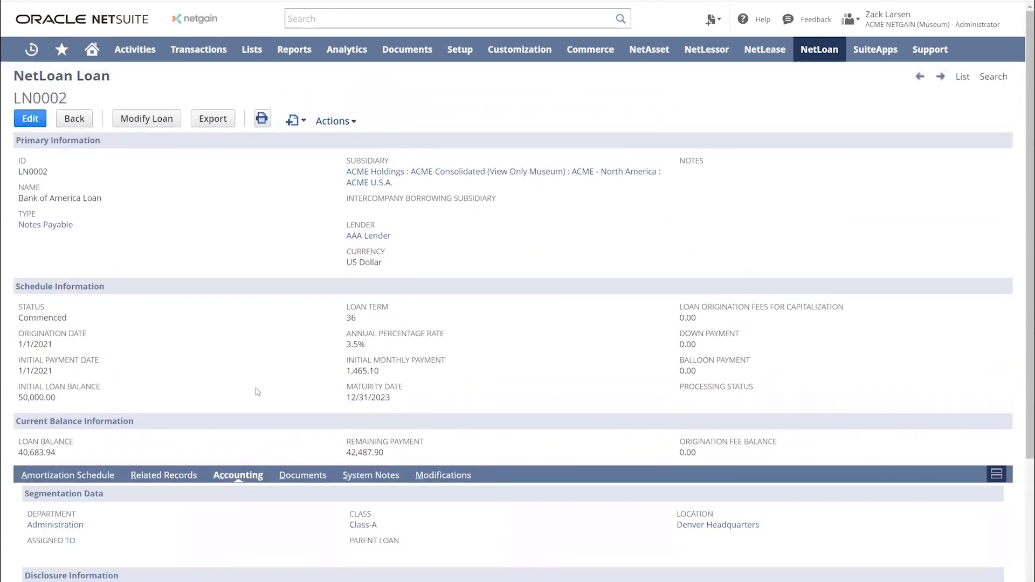
scroll(252, 480, "down", 2)
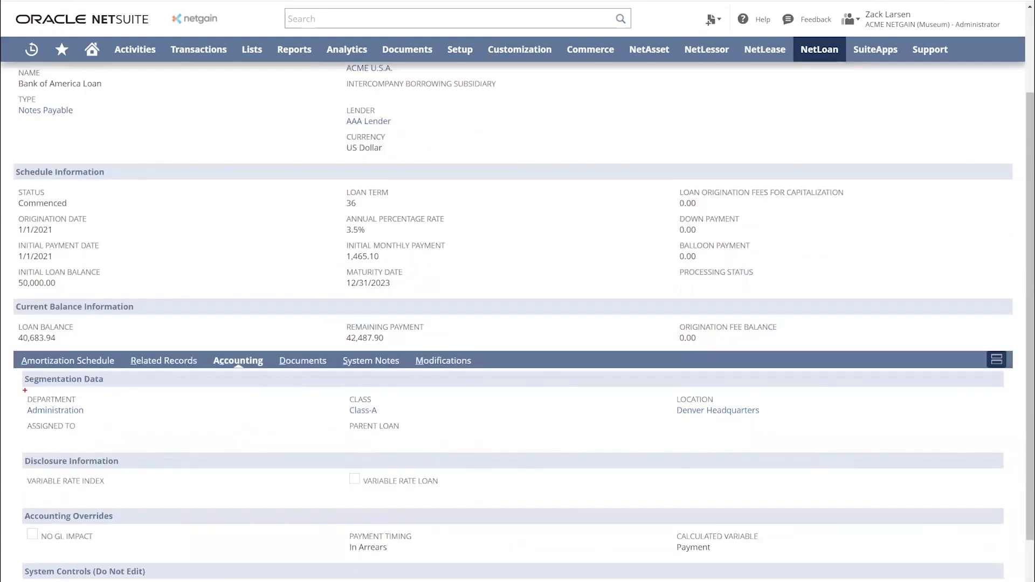
mouse_move(22, 389)
left_mouse_down()
mouse_move(196, 438)
mouse_move(775, 422)
left_mouse_up()
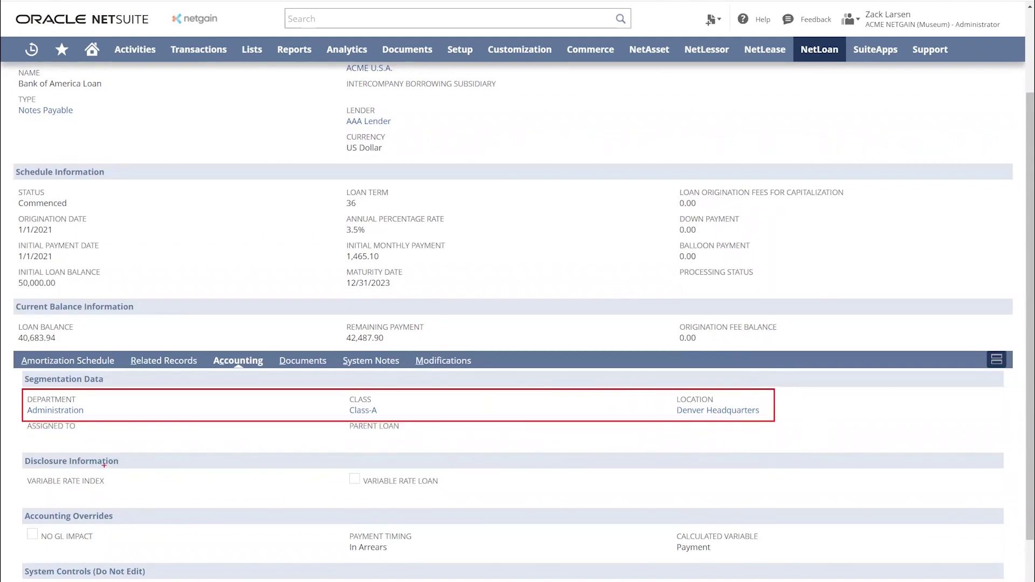
left_click_drag(24, 468, 112, 496)
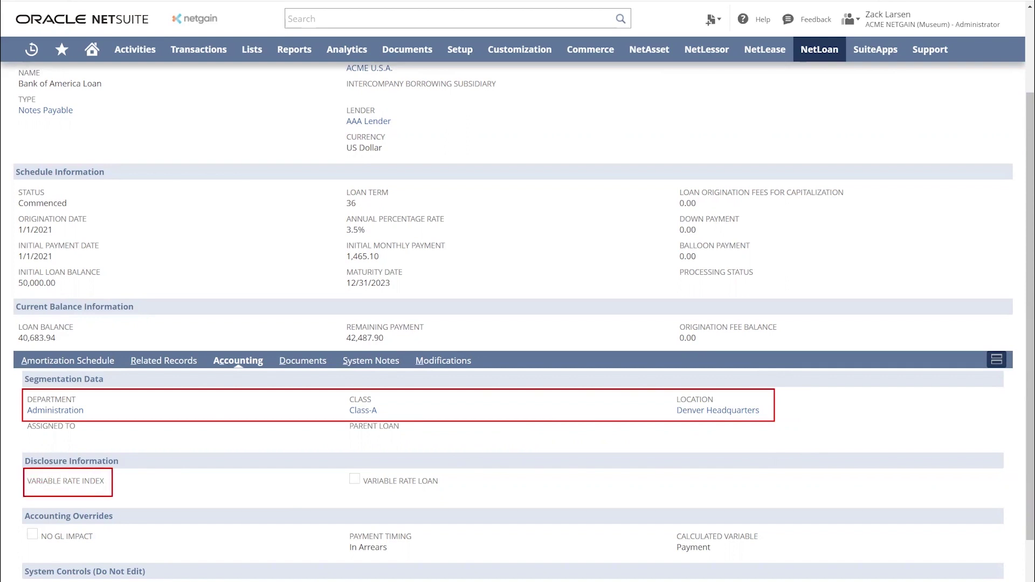
left_click_drag(112, 496, 117, 500)
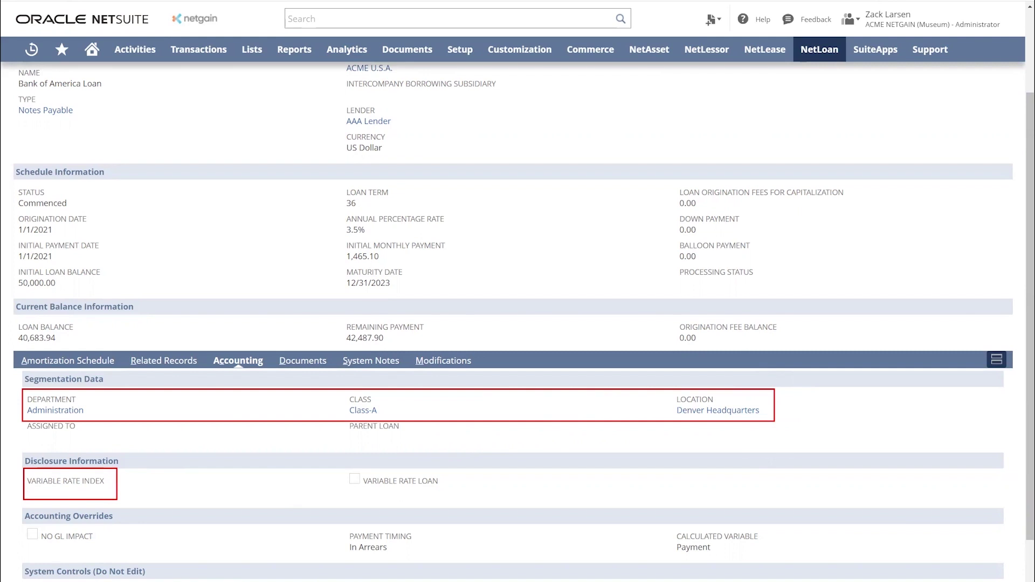
left_click_drag(338, 465, 450, 499)
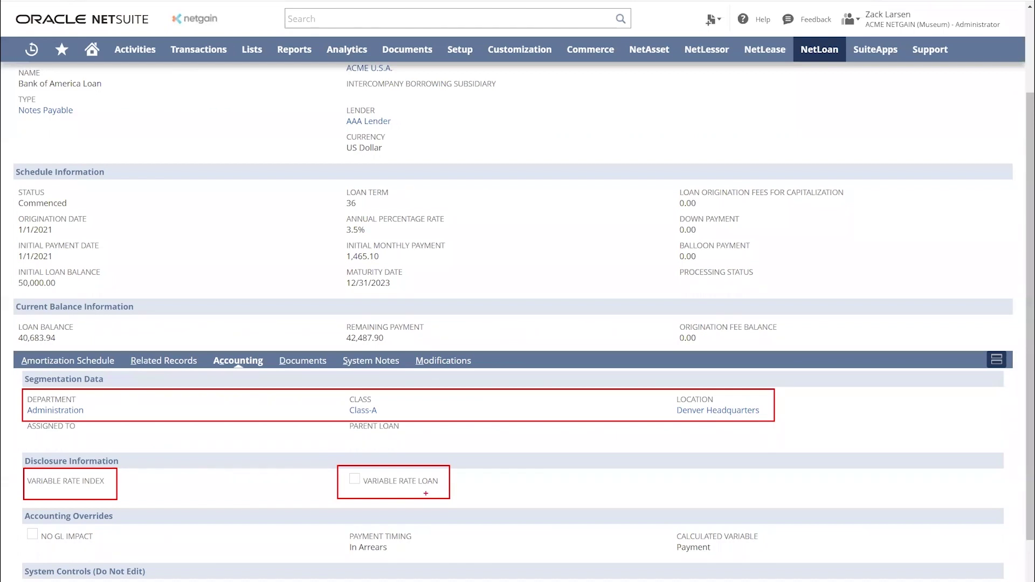
key("Escape")
Review LN0002's Documents, its 40-entry System Notes history, and the empty Modifications list
left_click(303, 361)
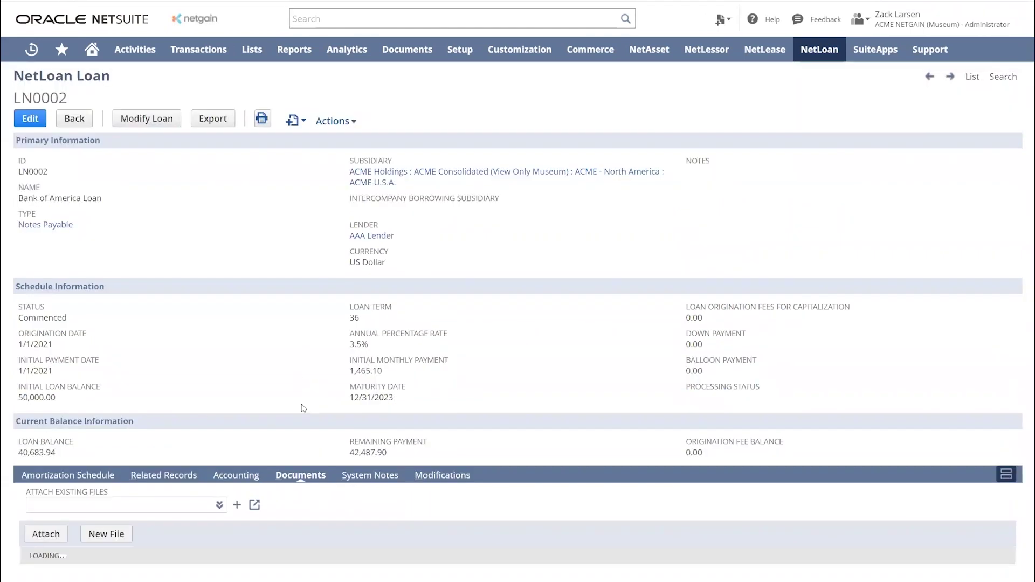
left_click(305, 459)
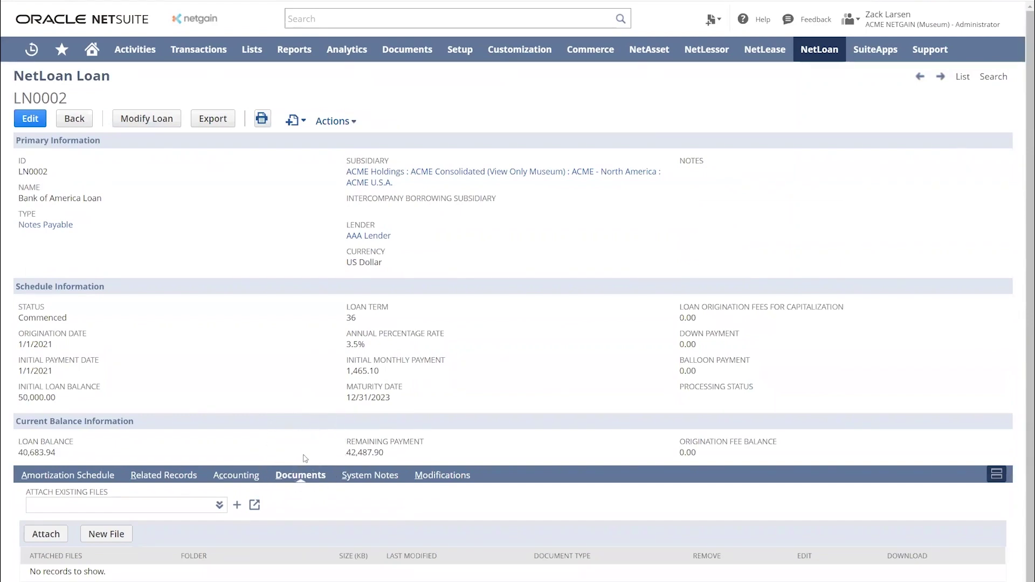
left_click(357, 477)
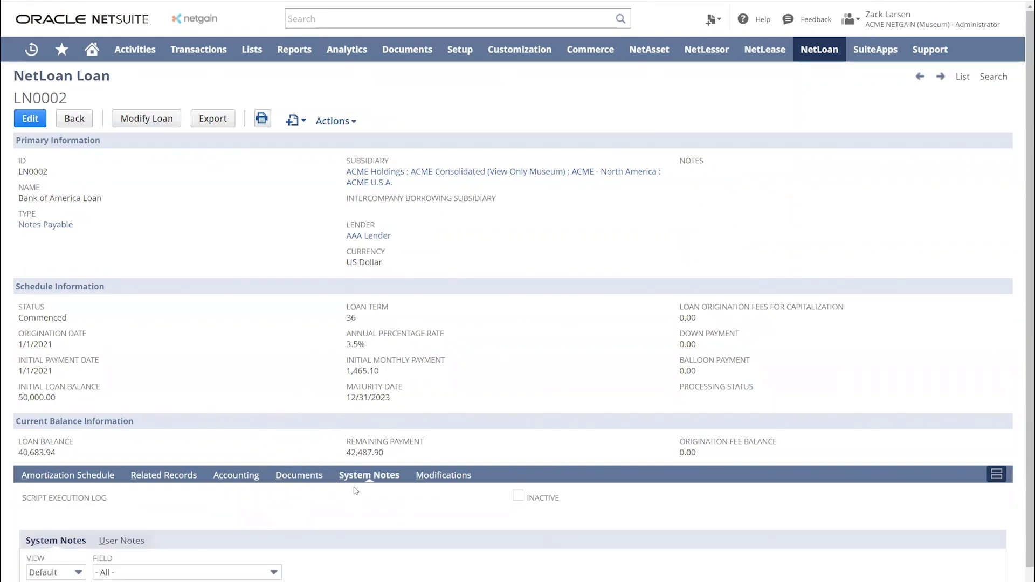
scroll(357, 489, "down", 5)
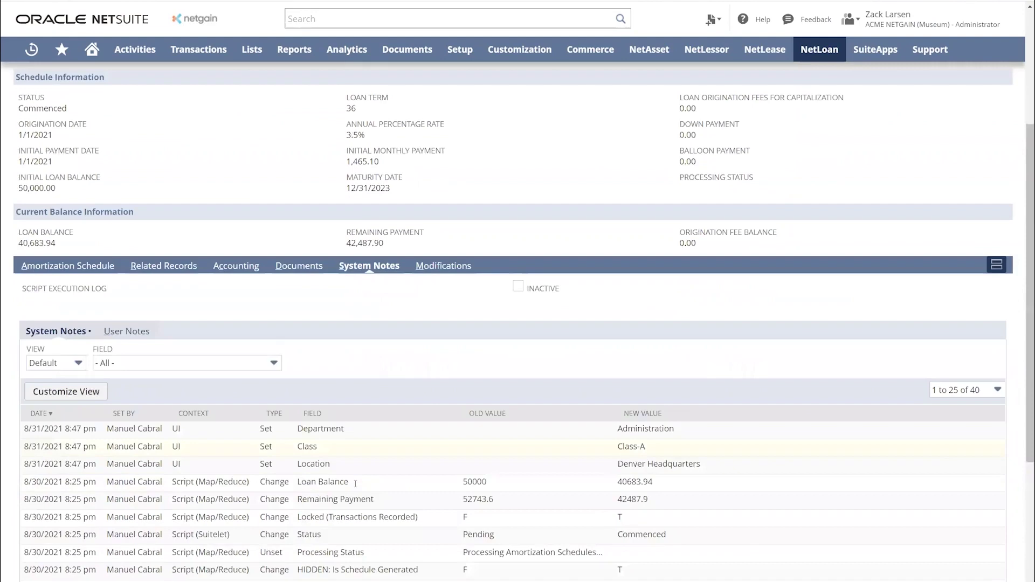
scroll(435, 369, "up", 2)
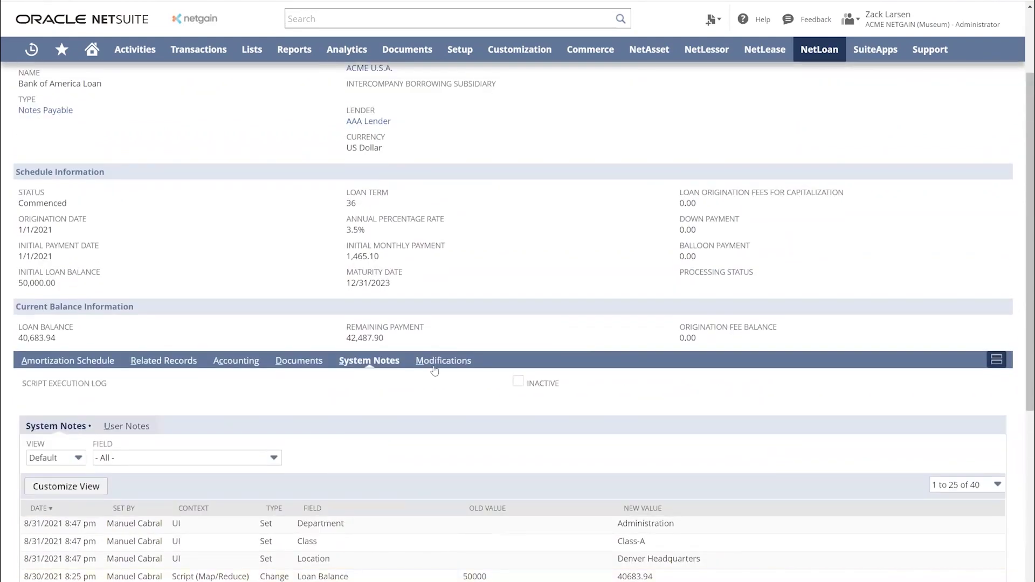
left_click(437, 365)
scroll(437, 377, "up", 2)
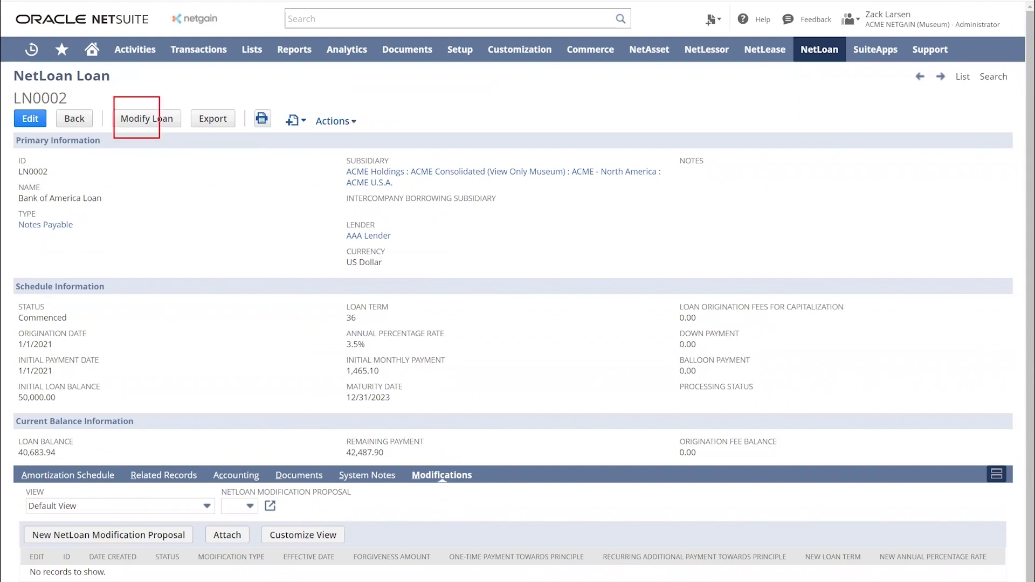
Start an Adjust Loan Terms modification for LN0002 after reviewing the Modification Type options
left_click(148, 118)
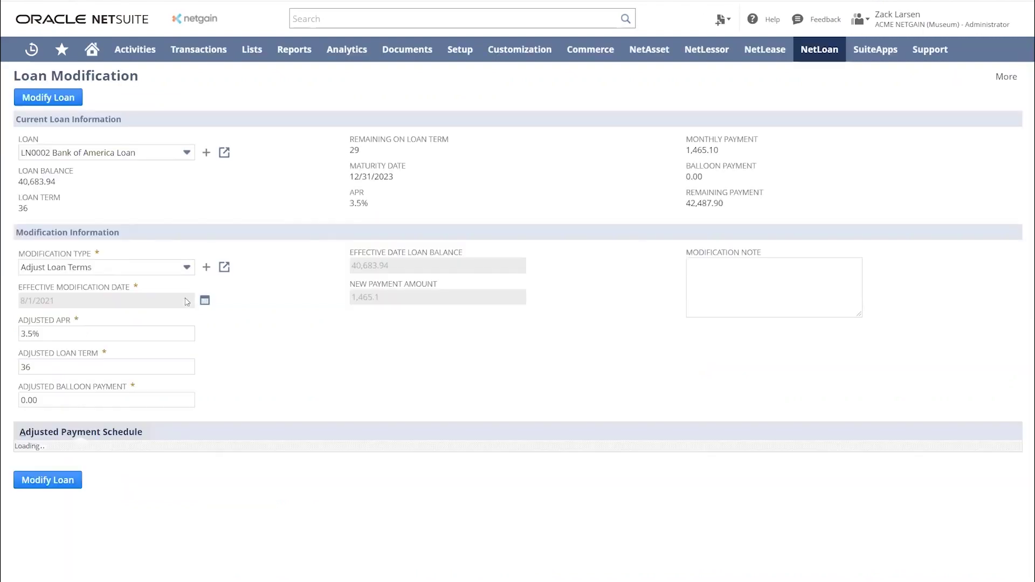
left_click(144, 273)
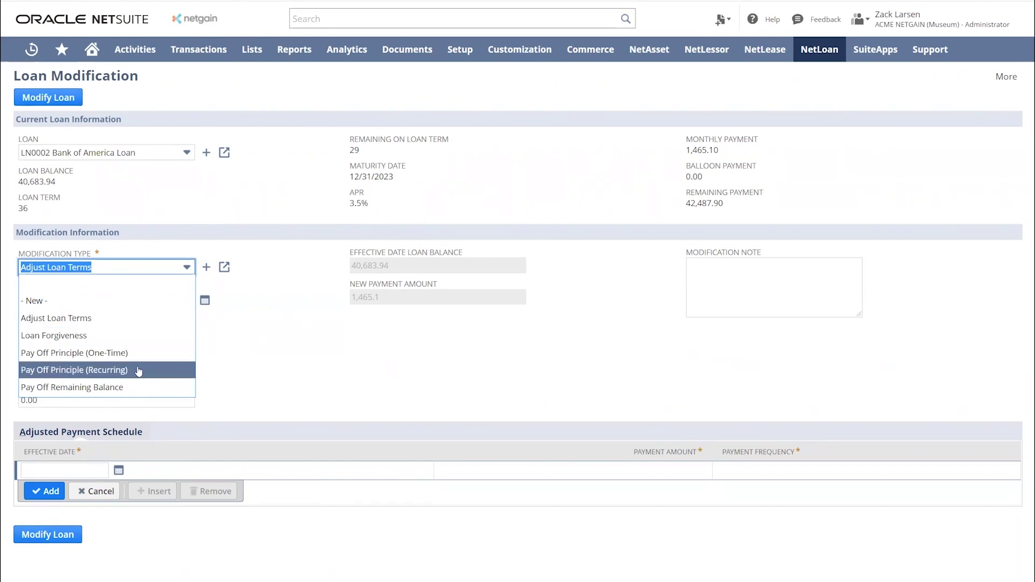
left_click(140, 388)
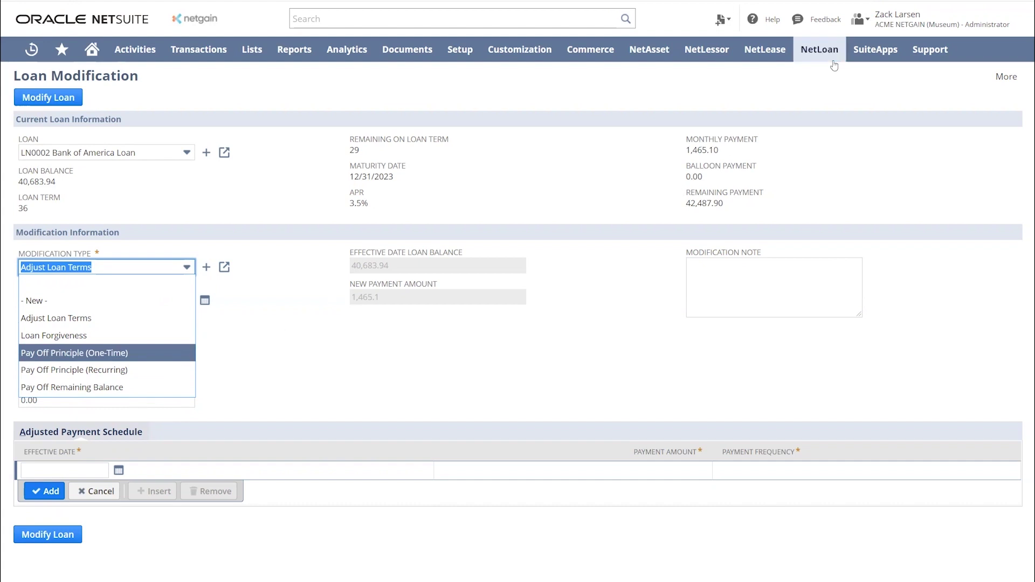
Open the NetLoan Roll Forward Report from Reconciliation & GL Reports for 1/1/2021–9/30/2021
mouse_move(831, 60)
mouse_move(842, 203)
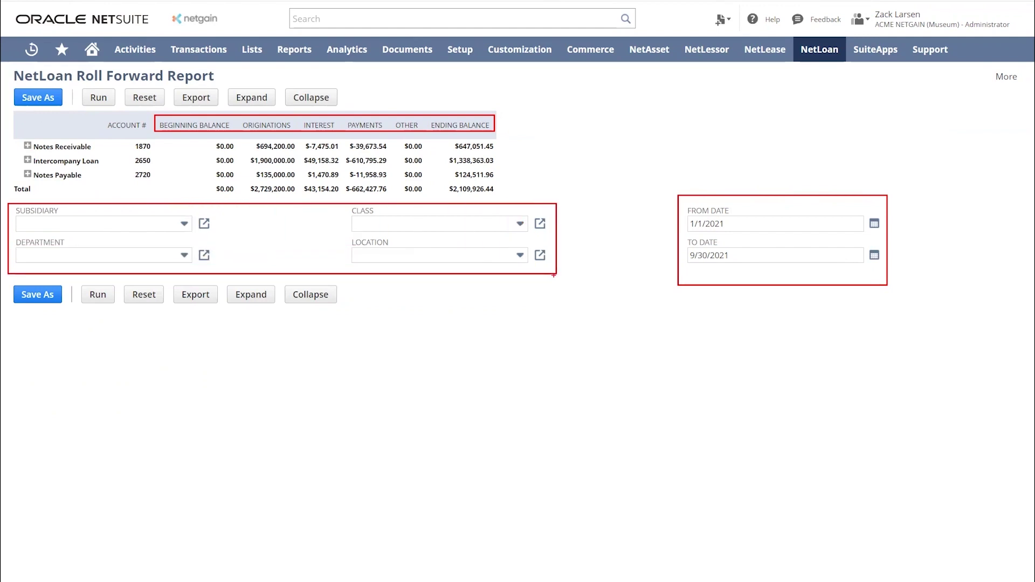
Expand Notes Payable in the Roll Forward Report to show its individual loans
left_click(28, 176)
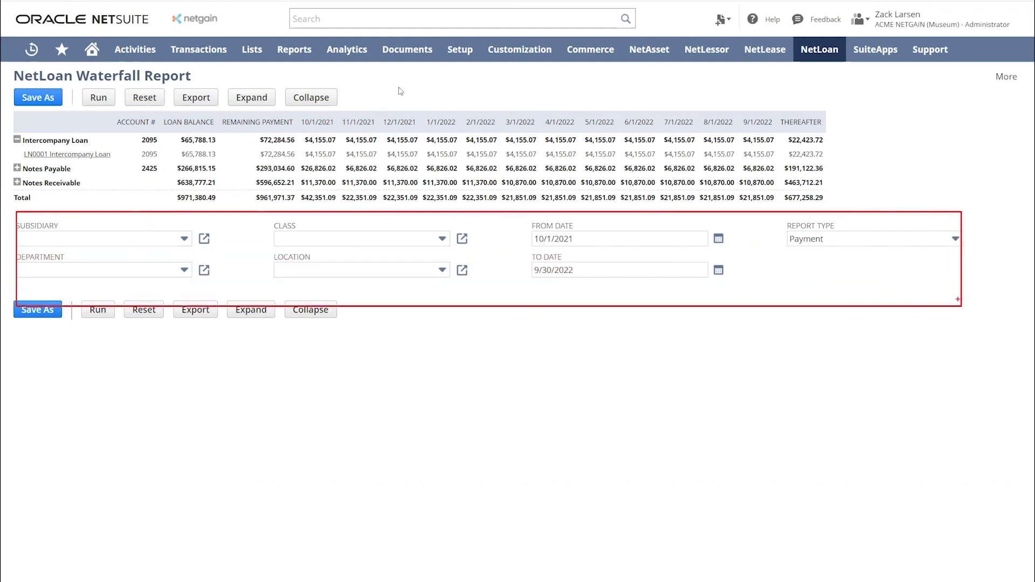
Set the Waterfall Report type to Principal, showing $961,971.37 in remaining payments
left_click(924, 241)
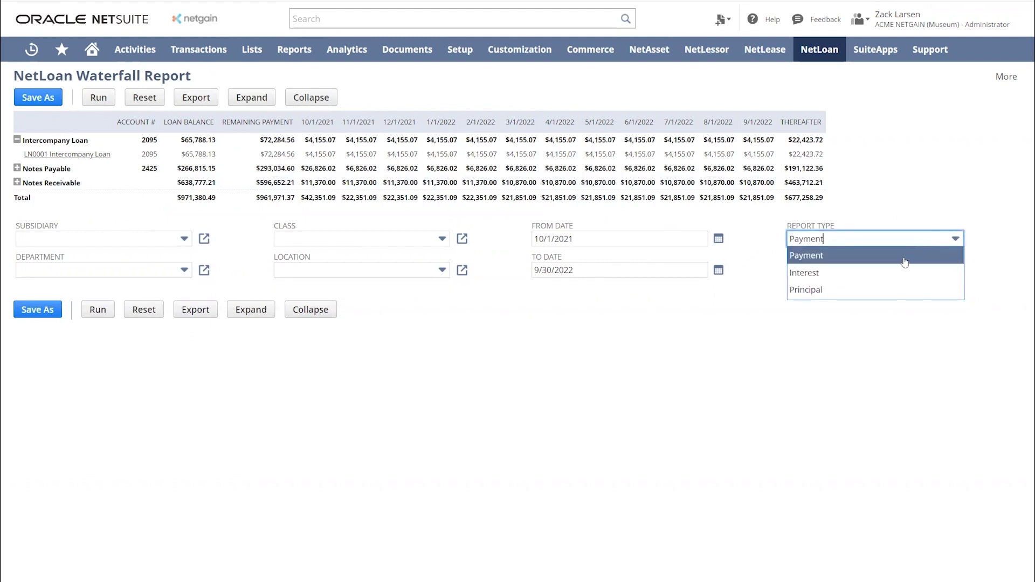
left_click(850, 293)
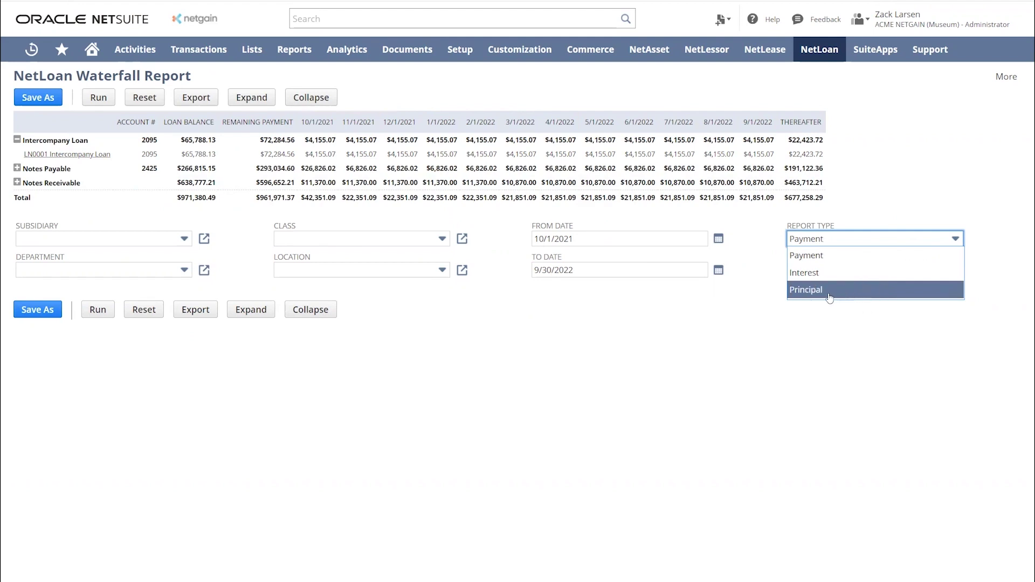